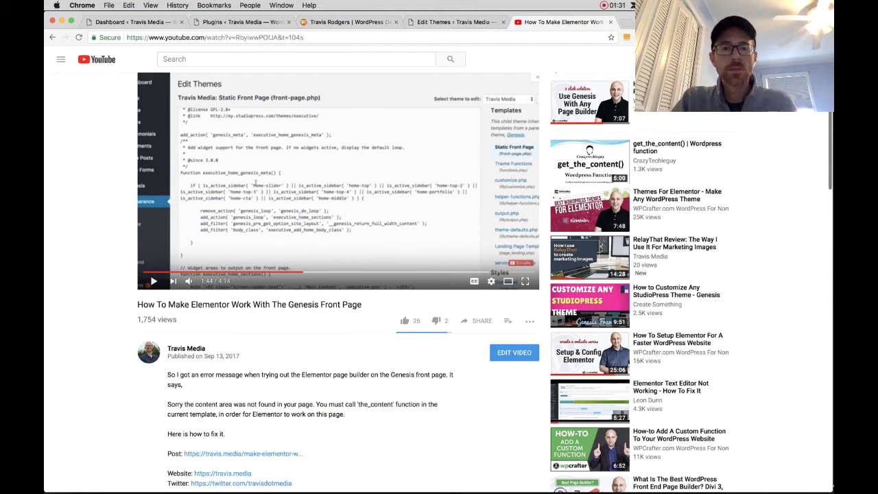
- Switch to the staging site's front page and scroll through its intro, About section and four services
click(347, 22)
scroll(375, 200, down, 5)
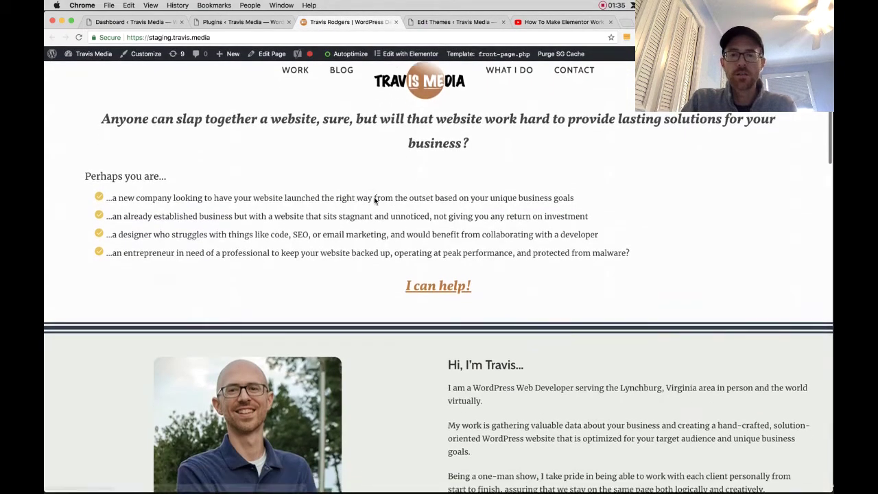
scroll(375, 201, up, 5)
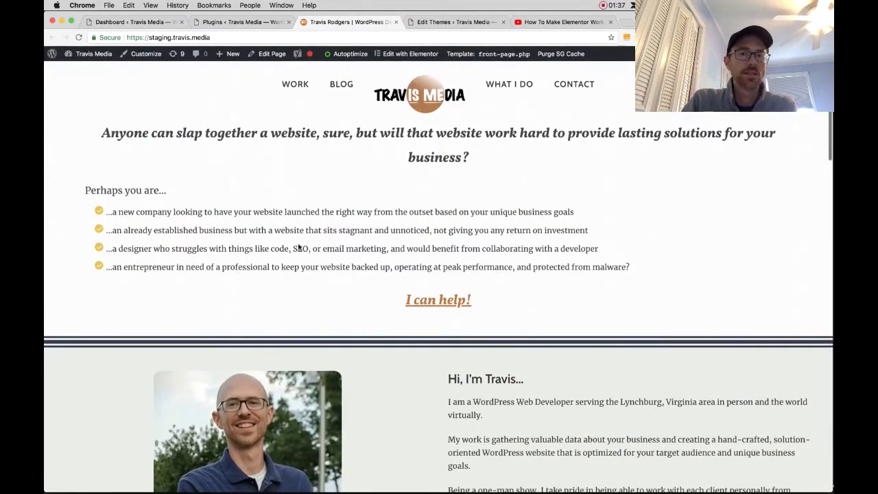
scroll(298, 247, down, 1)
scroll(297, 247, up, 1)
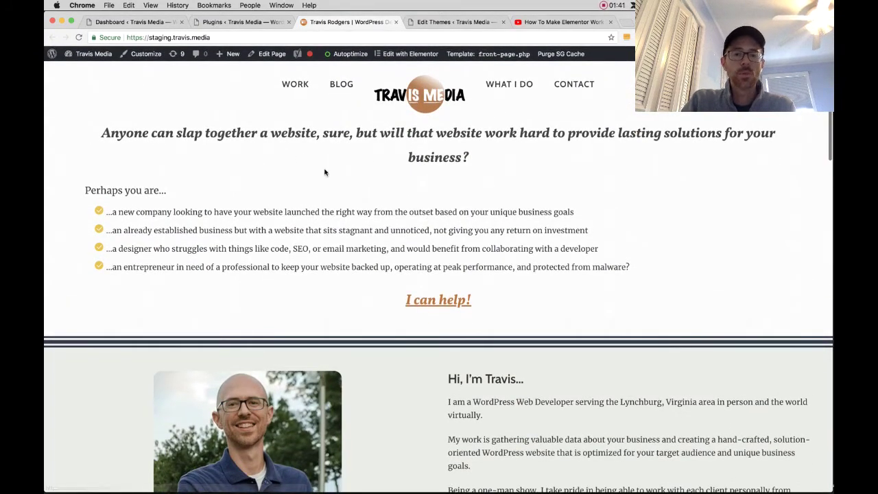
scroll(325, 173, down, 3)
scroll(321, 254, down, 4)
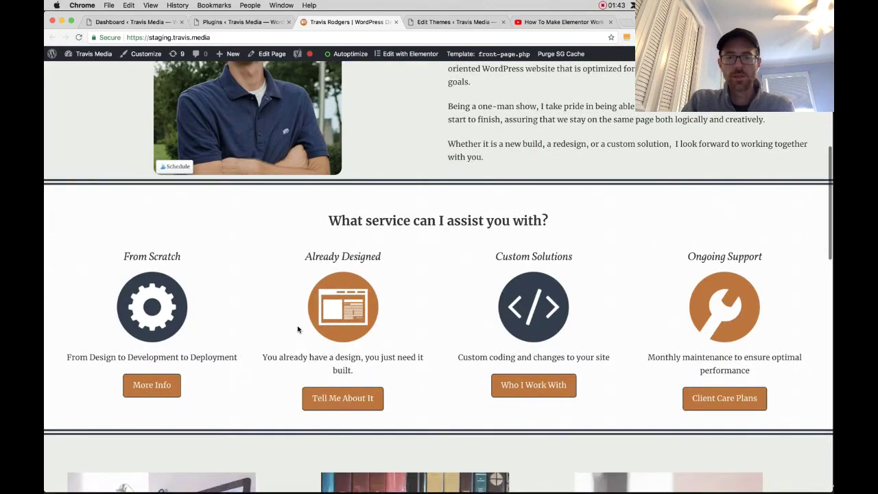
scroll(297, 329, down, 5)
scroll(298, 327, up, 15)
scroll(297, 327, down, 1)
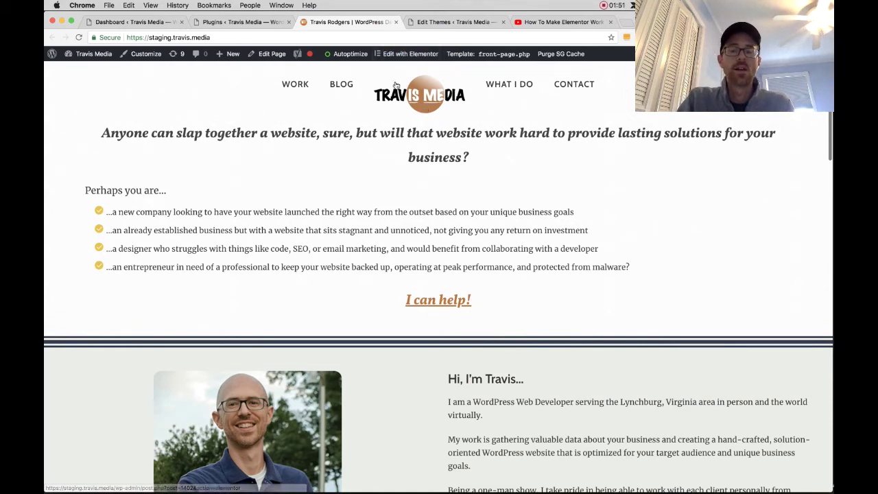
- Open a new page editor in a separate tab from the admin bar's New menu
mouse_move(240, 54)
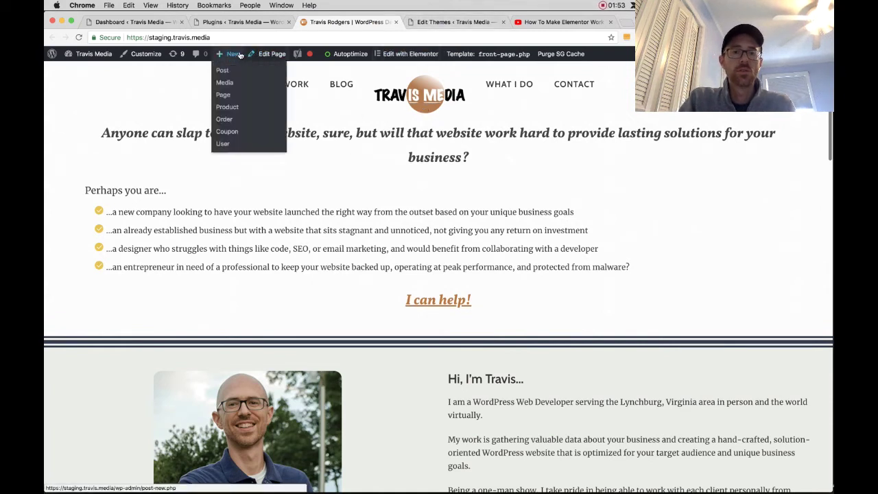
right_click(224, 97)
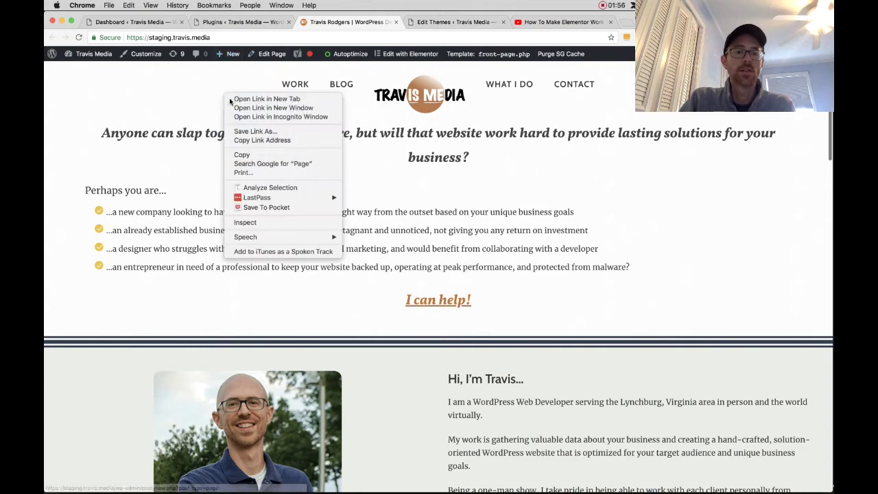
click(229, 97)
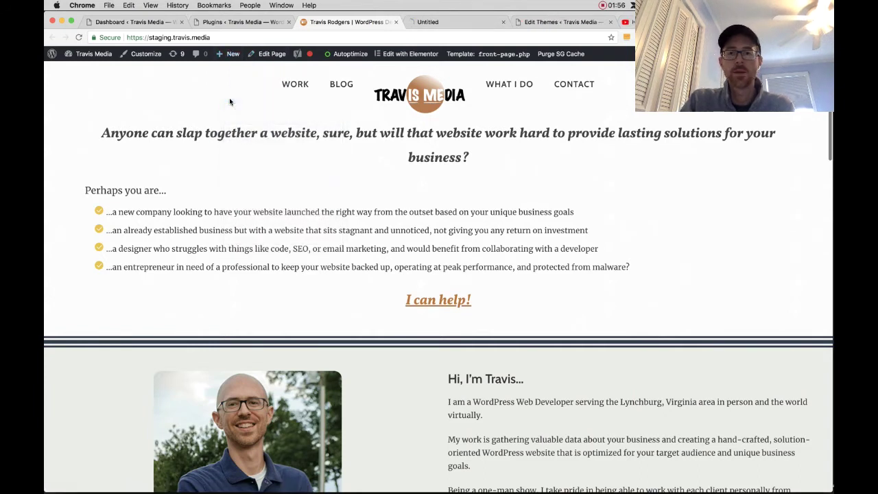
click(432, 23)
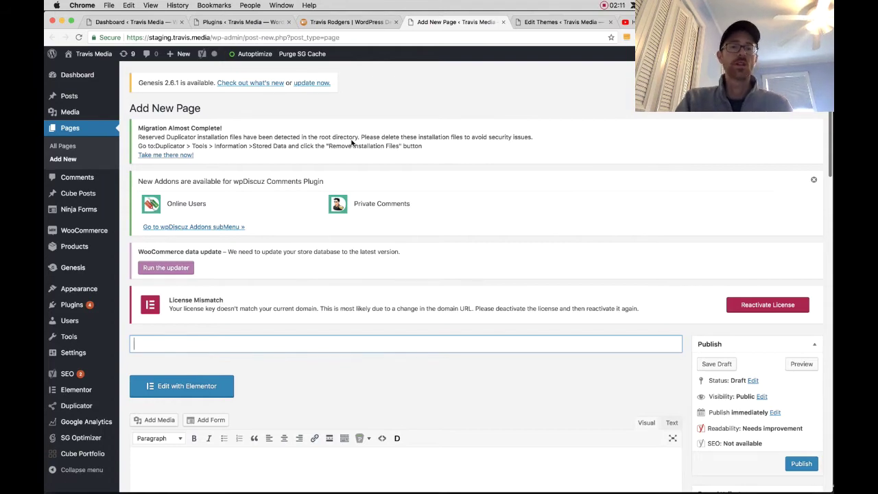
- Choose the full-width layout under Layout Settings and save the page as a draft
scroll(384, 237, down, 5)
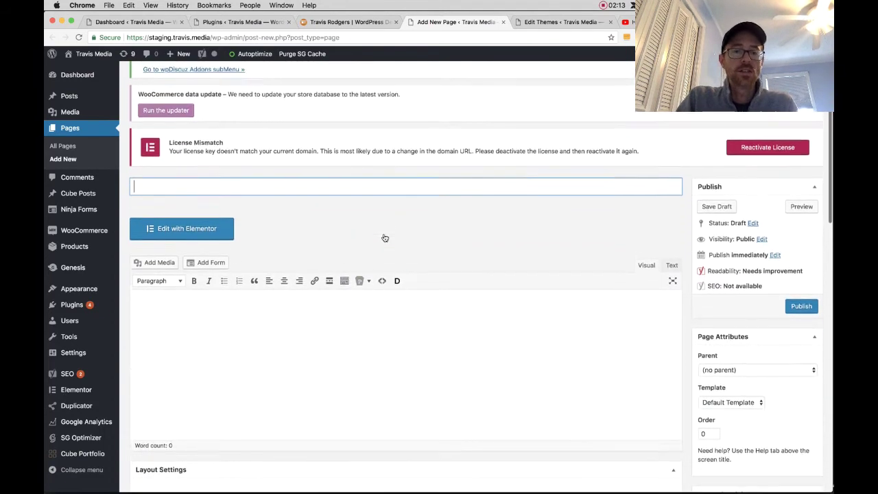
scroll(384, 237, up, 5)
scroll(407, 196, down, 4)
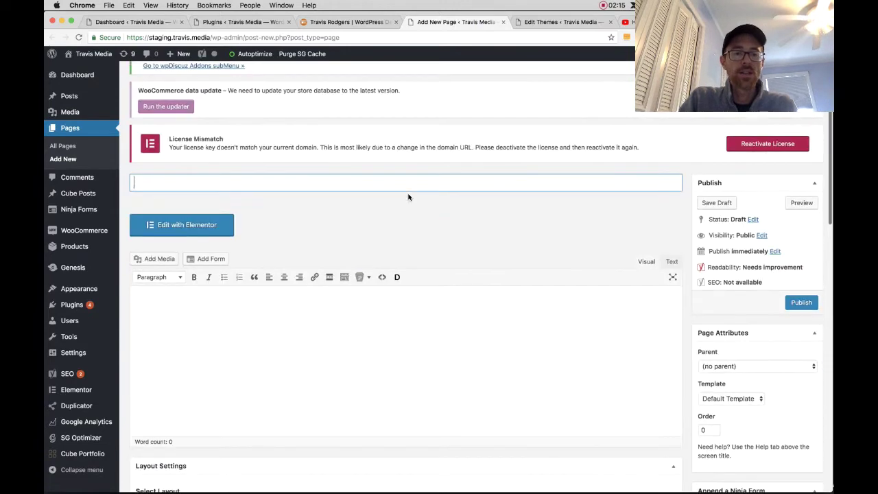
scroll(416, 208, down, 1)
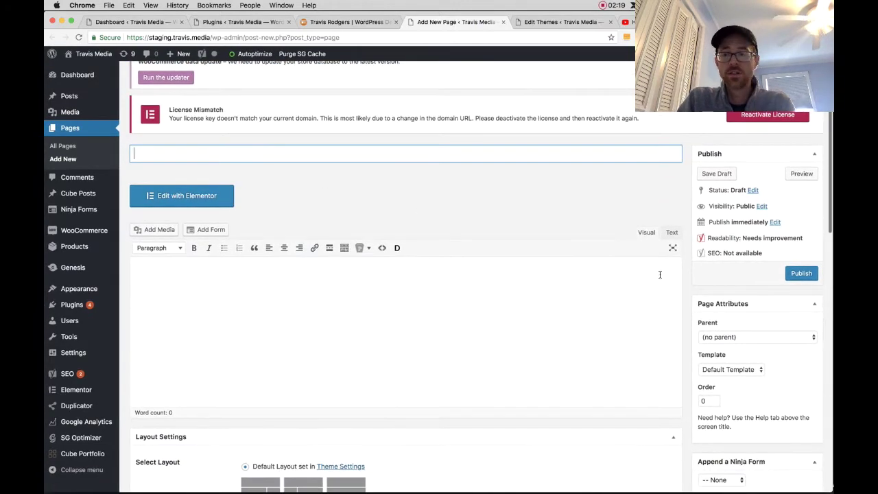
scroll(659, 274, down, 4)
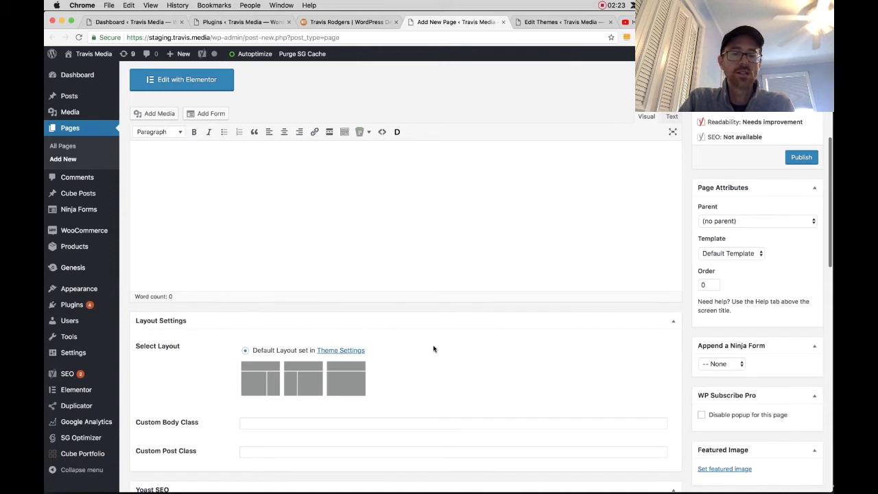
click(358, 376)
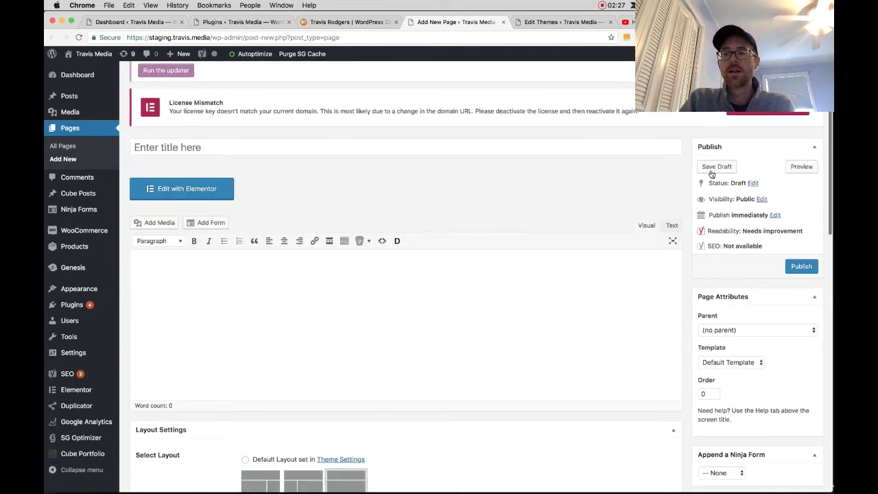
click(715, 168)
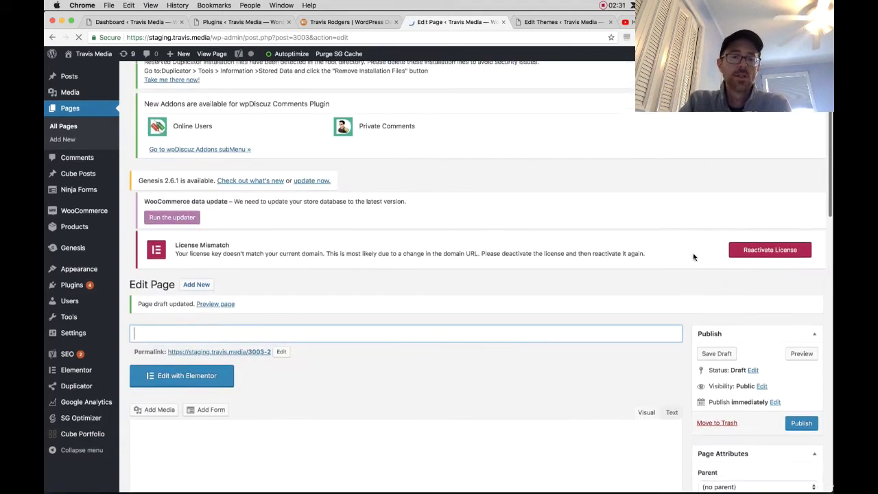
- Open the draft in Elementor and add a Heading widget and a Google Map widget below it
click(192, 312)
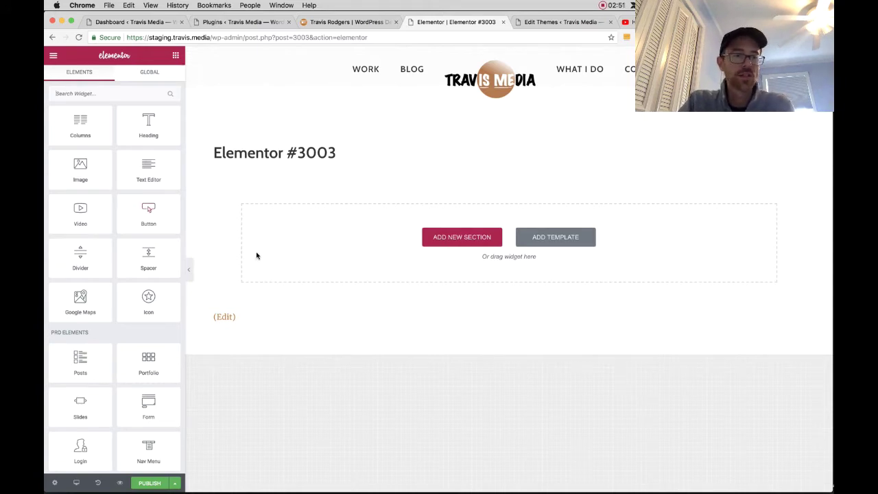
drag(157, 132, 309, 239)
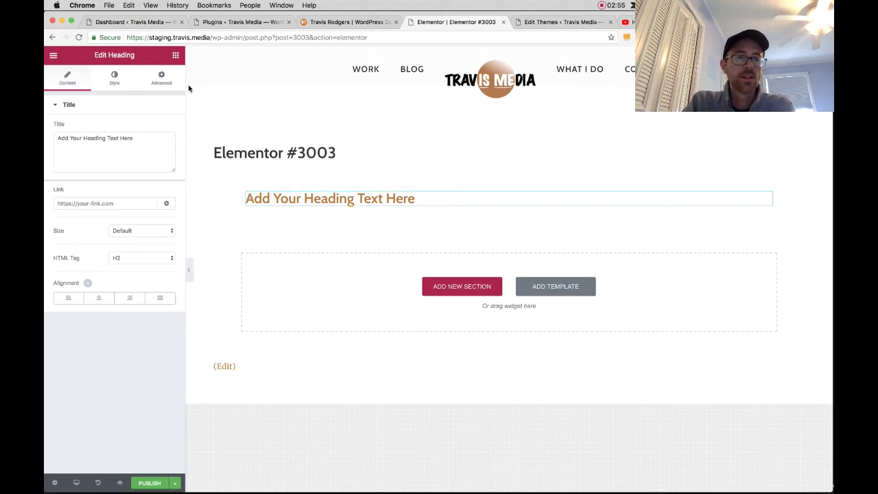
click(175, 55)
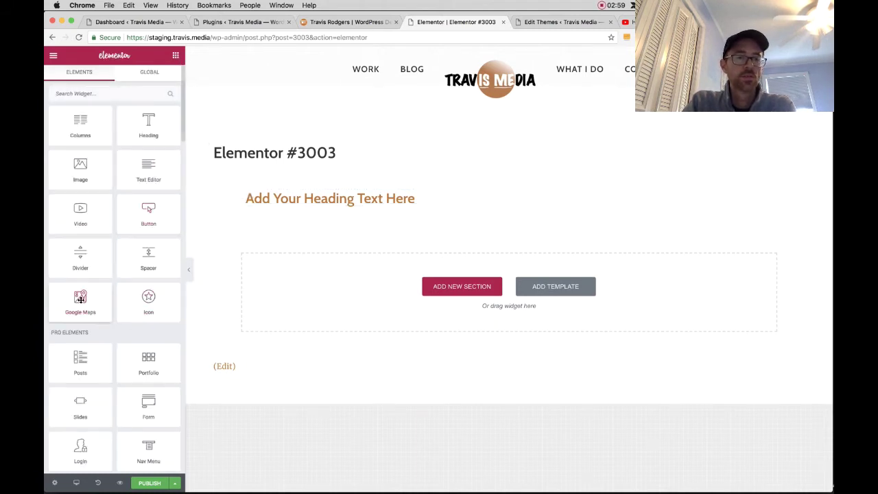
drag(81, 298, 294, 304)
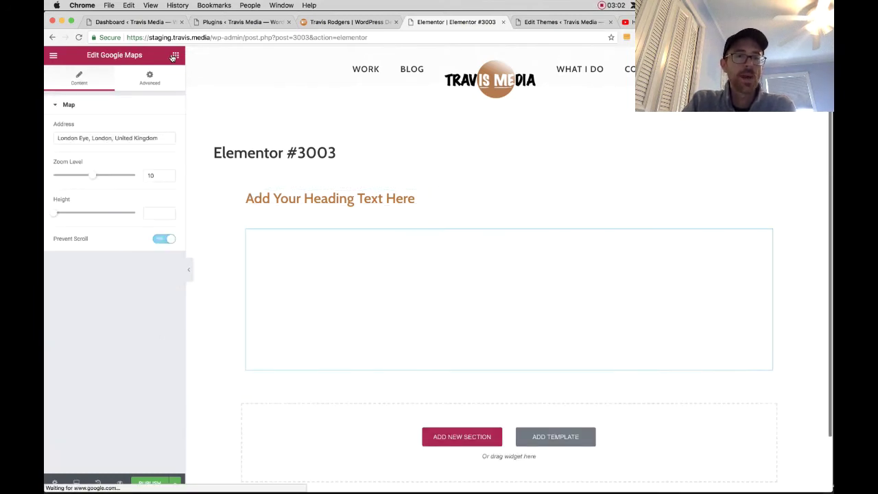
- Add a Video widget below the map, then a Posts grid with 3 columns and 6 posts per page
click(176, 55)
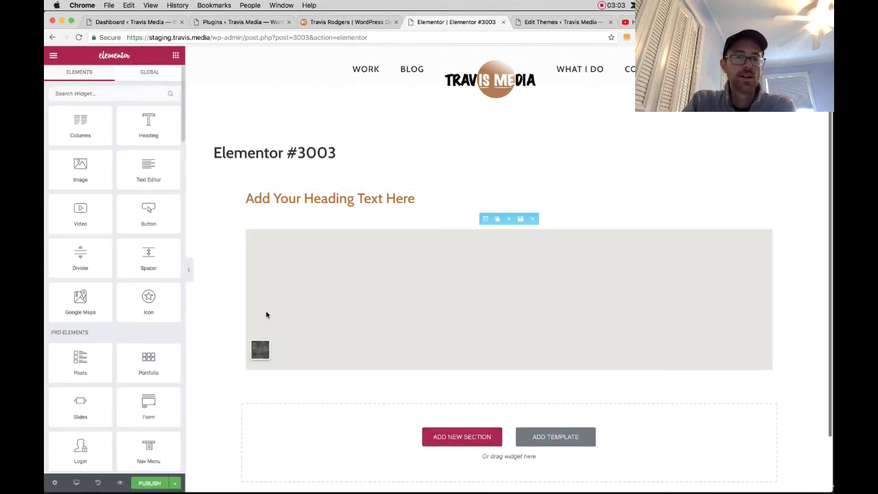
scroll(211, 327, down, 2)
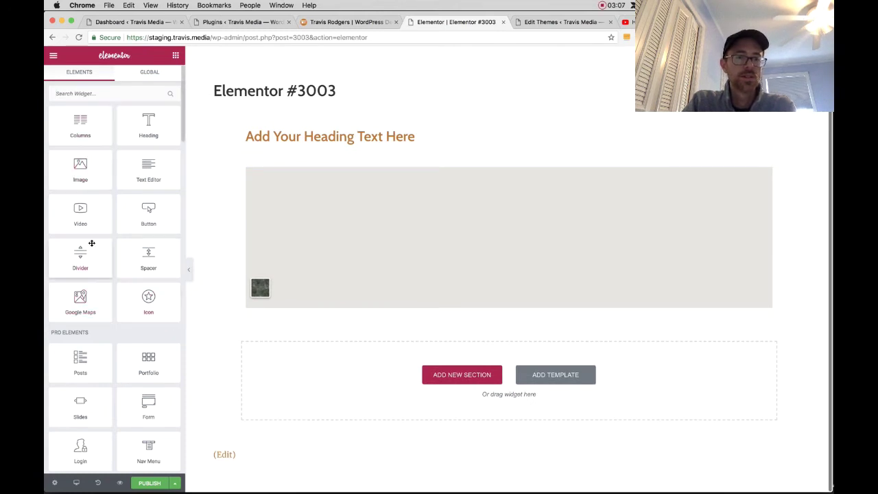
drag(84, 218, 294, 410)
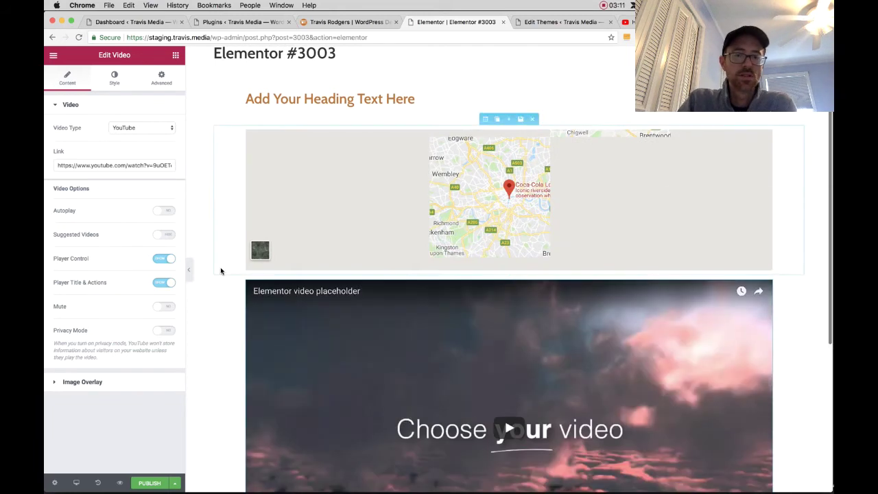
scroll(222, 269, down, 5)
click(177, 57)
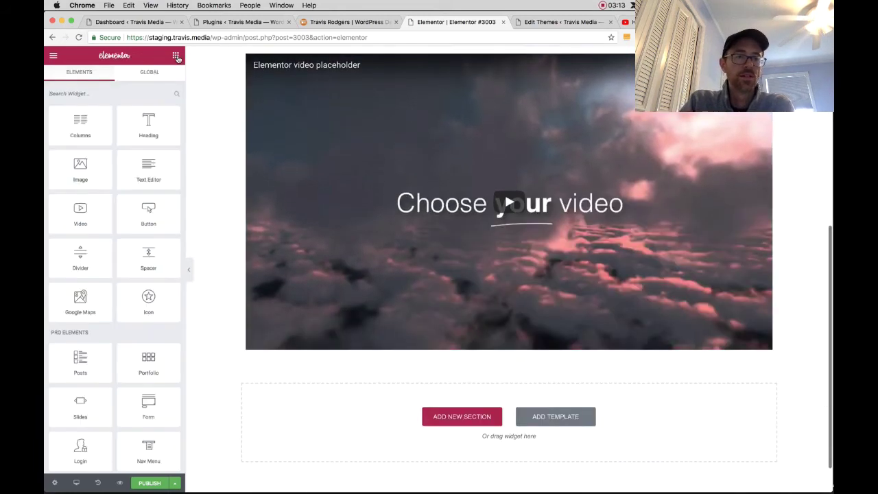
drag(99, 345, 296, 404)
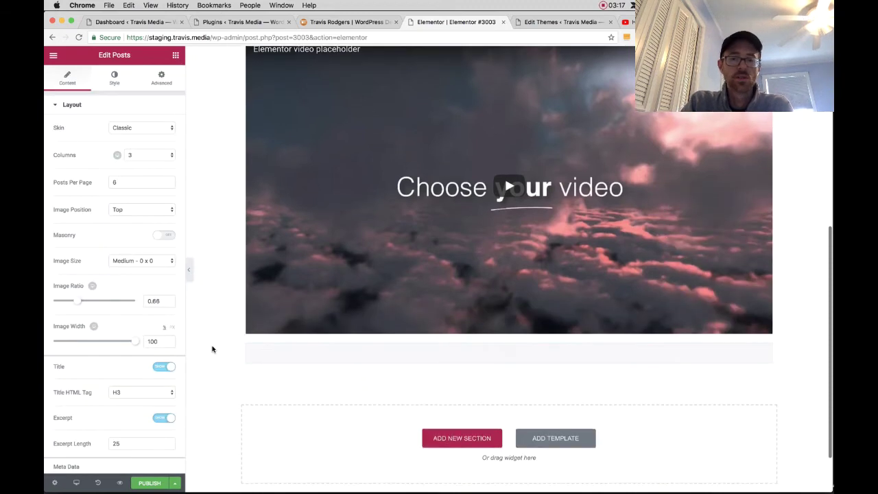
scroll(212, 349, down, 8)
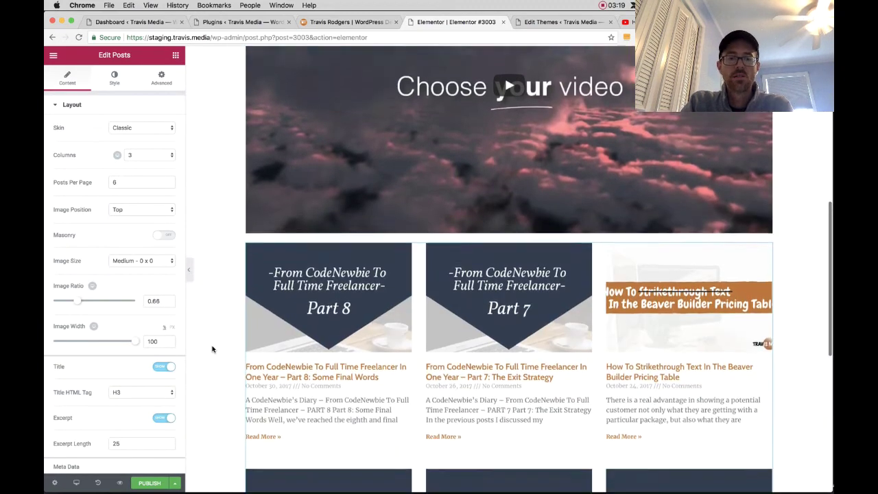
scroll(212, 349, up, 20)
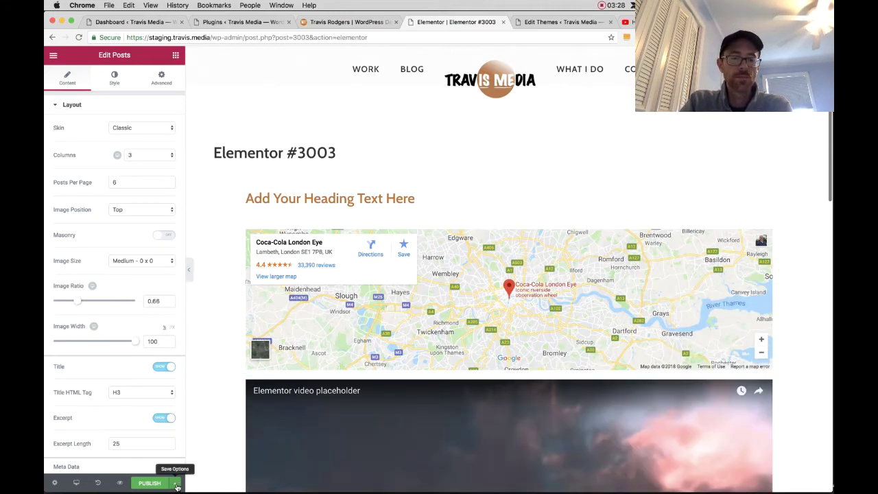
click(175, 483)
- Save the Elementor page as a draft
click(117, 442)
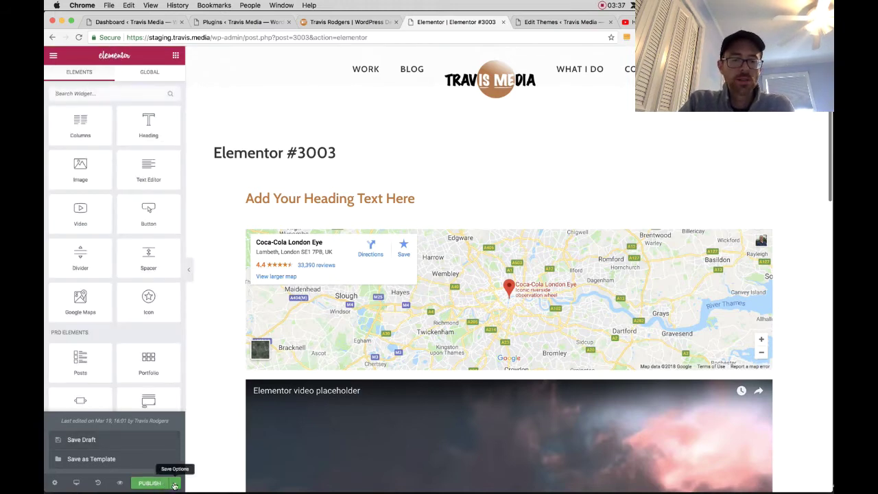
click(176, 484)
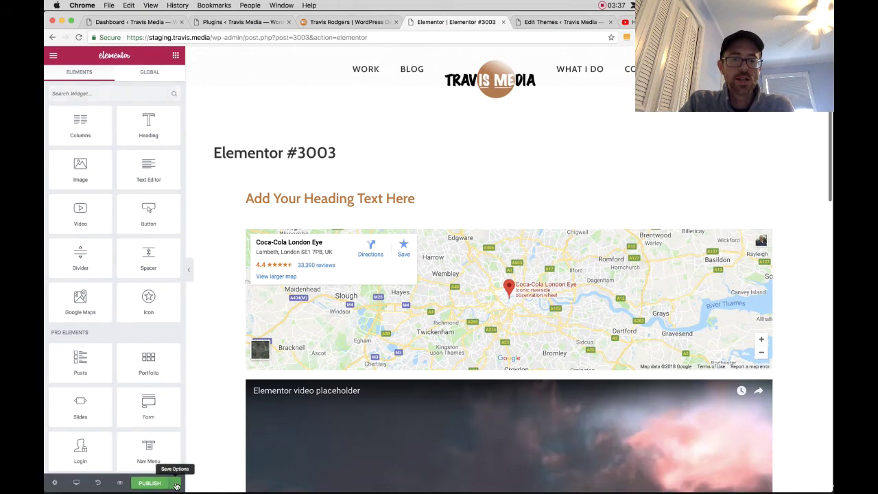
click(176, 485)
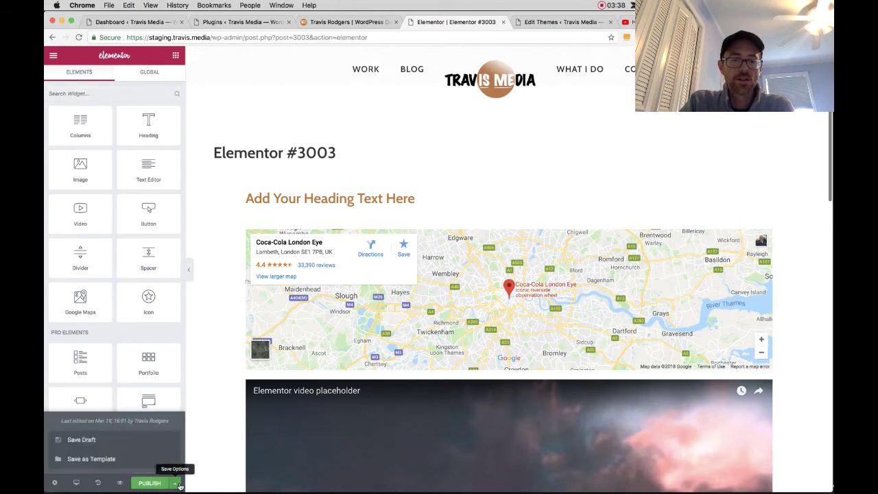
- Save the page to the Elementor library as a template named 'Home'
click(107, 462)
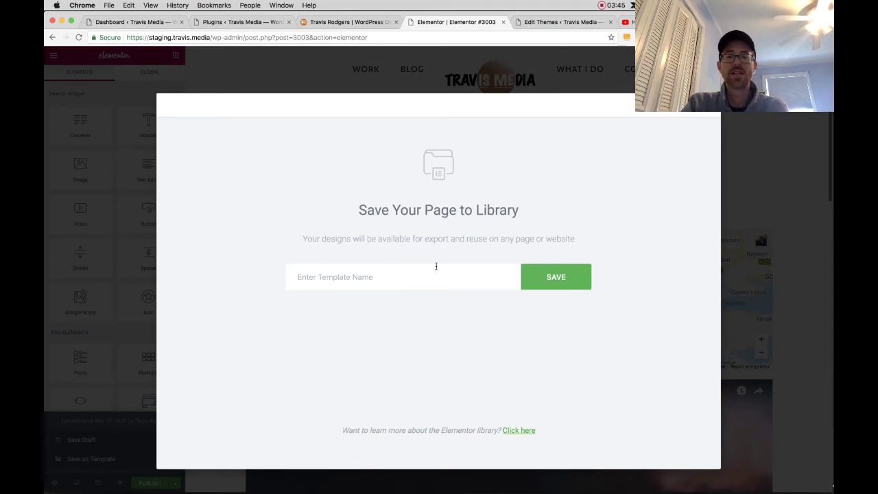
text(Home)
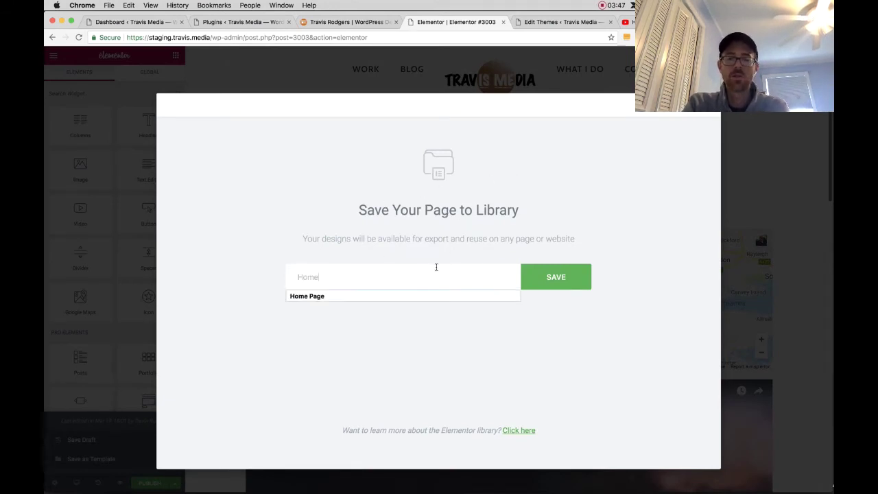
click(575, 276)
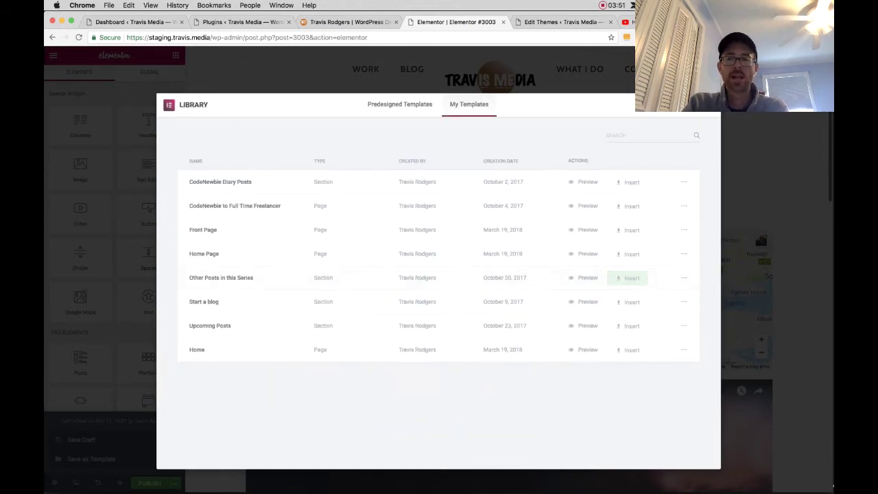
key(Escape)
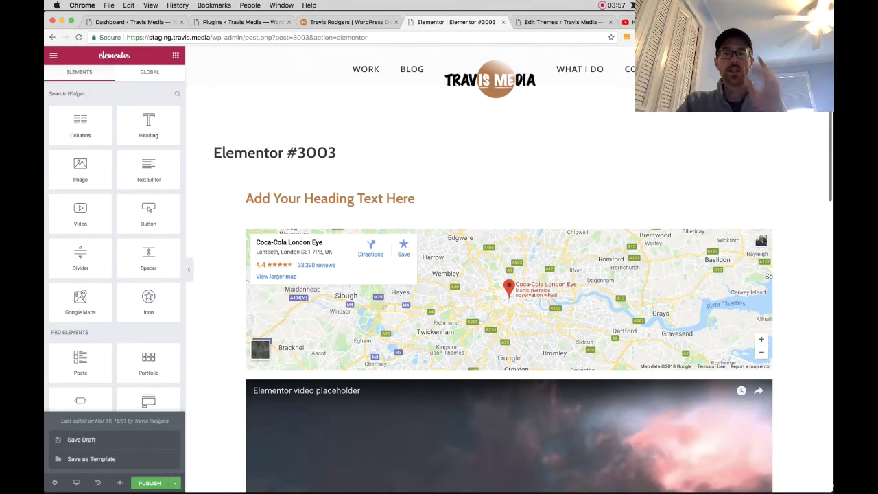
click(265, 24)
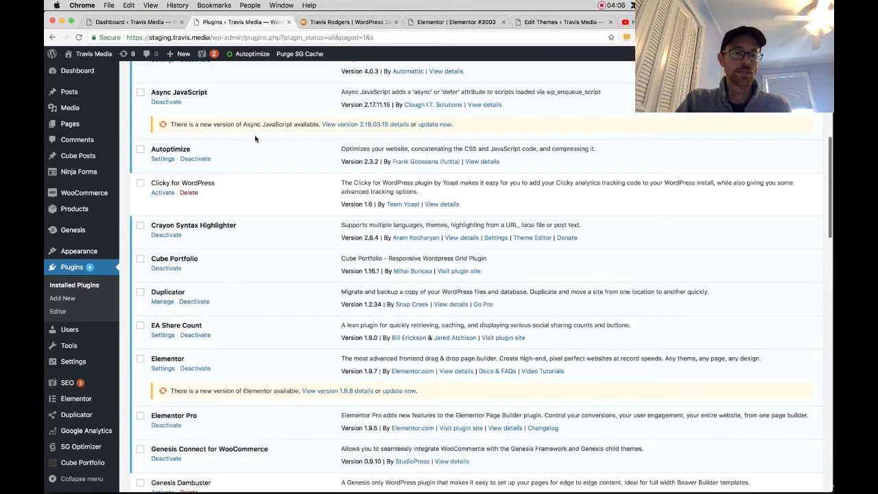
- Comment out line 13's add_action in front-page.php with //, update the file, and reload the homepage
click(561, 22)
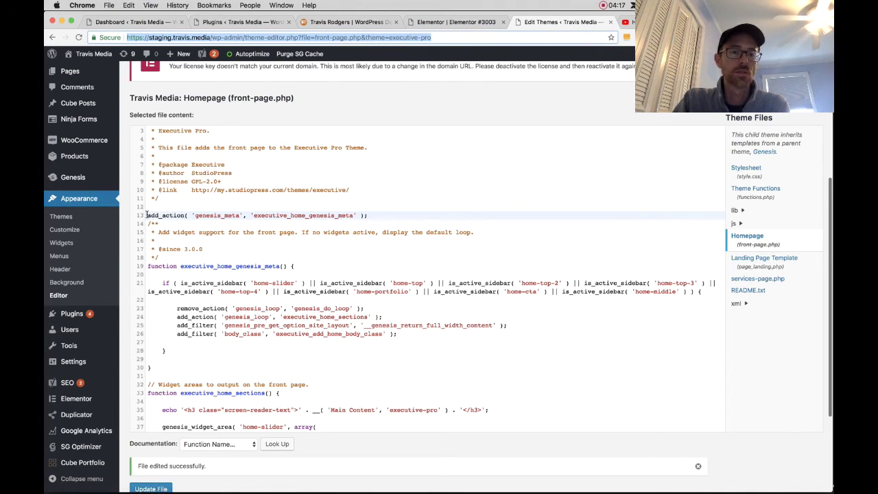
click(146, 215)
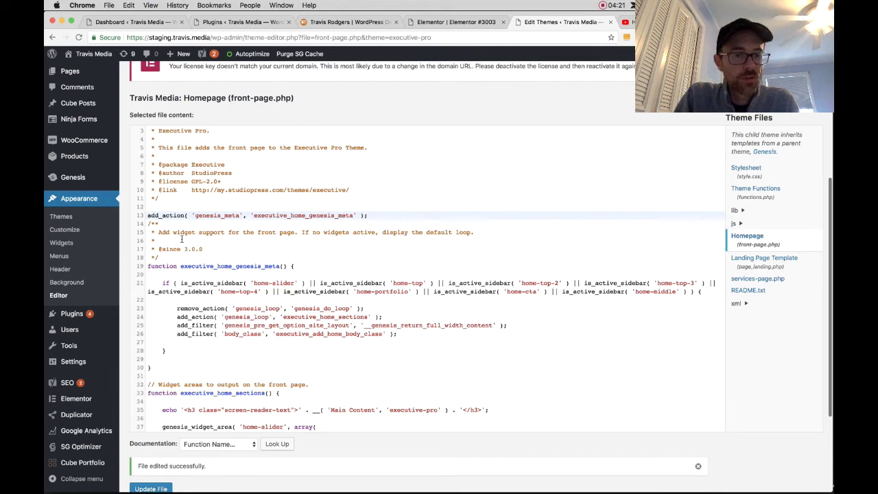
text(//)
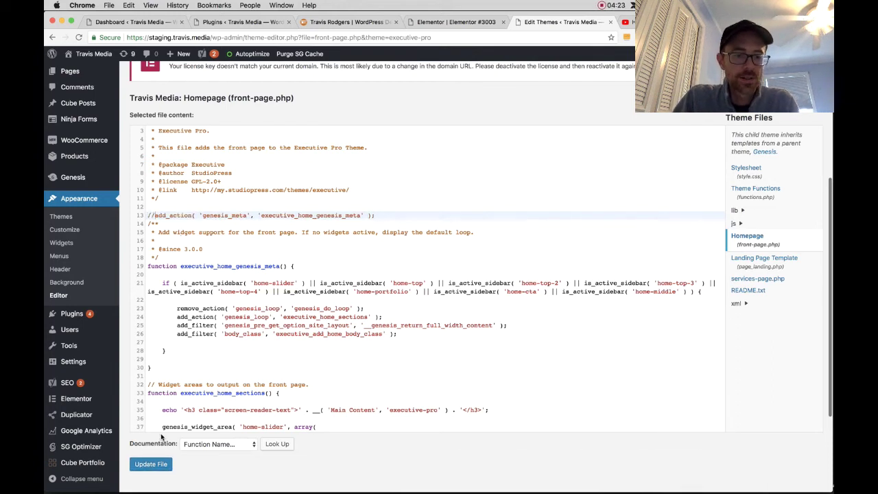
click(150, 464)
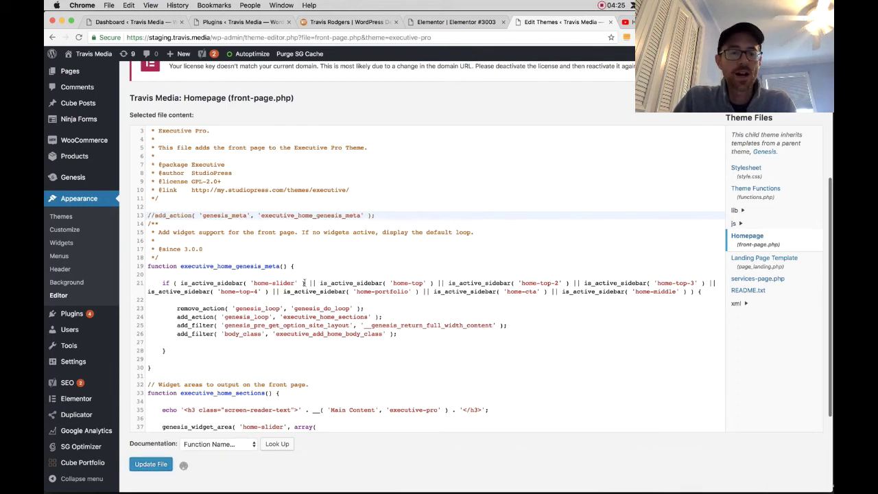
click(336, 24)
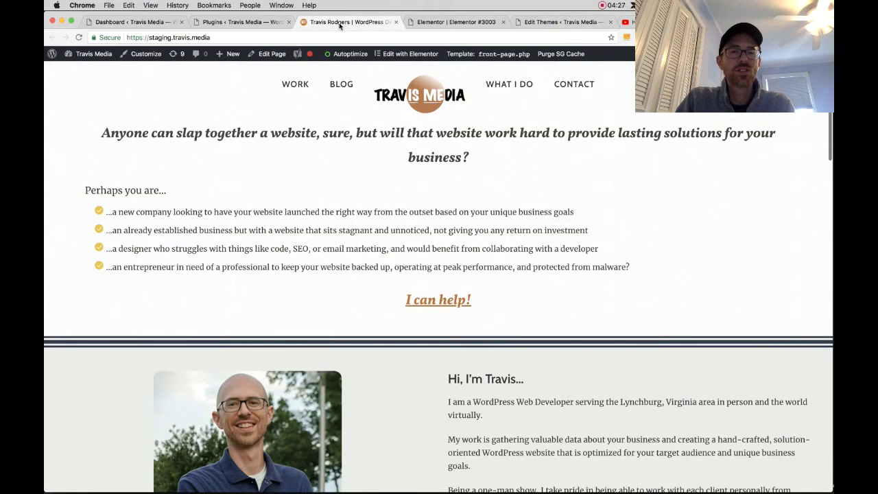
click(78, 37)
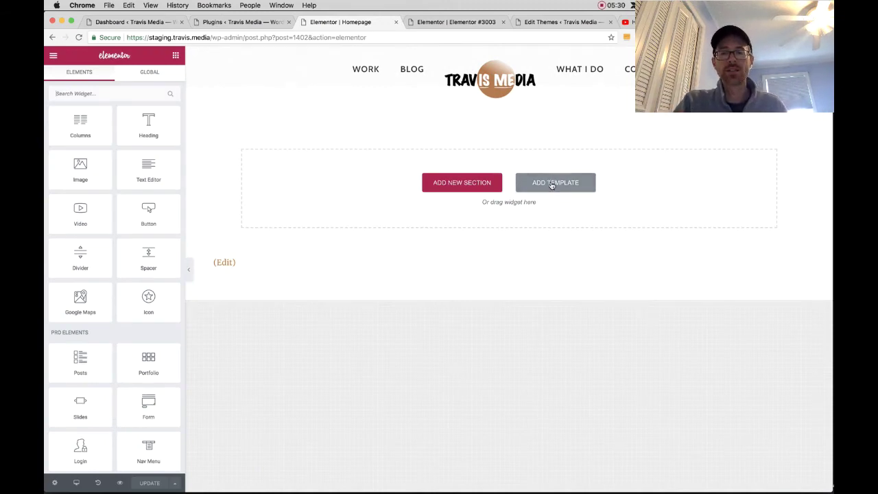
- Insert the 'Home' template from My Templates into the empty Homepage and save the update
click(551, 181)
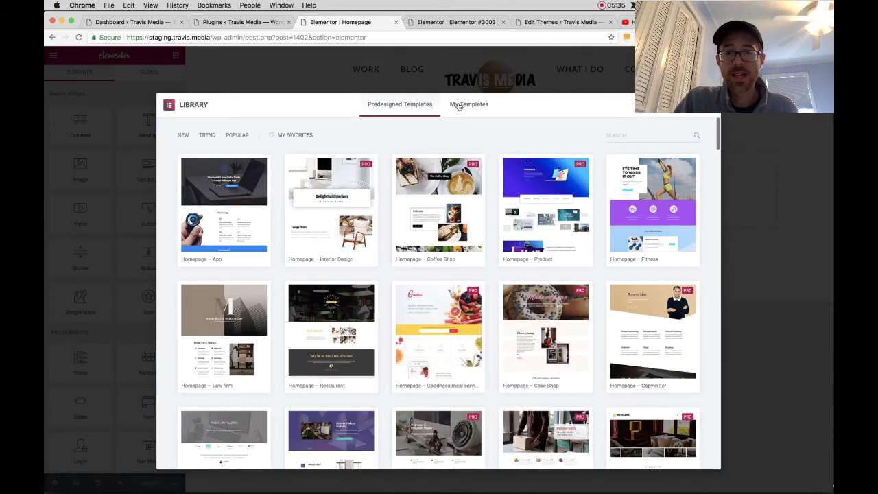
click(458, 104)
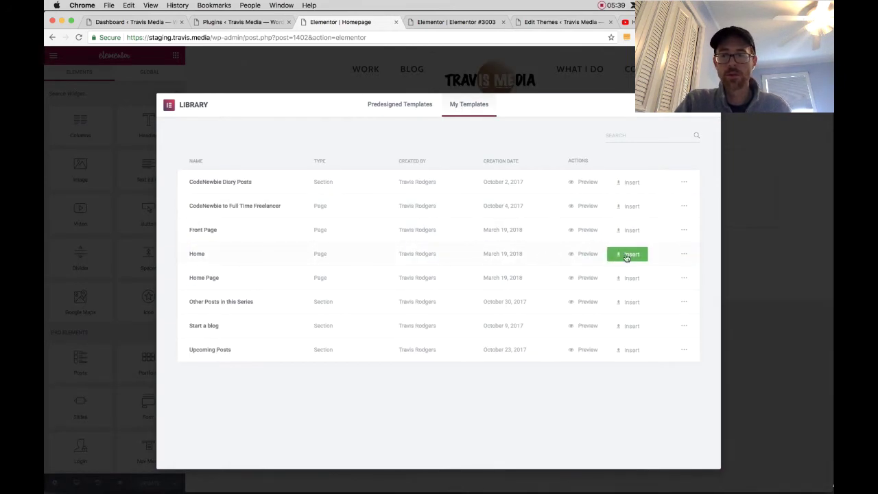
click(626, 255)
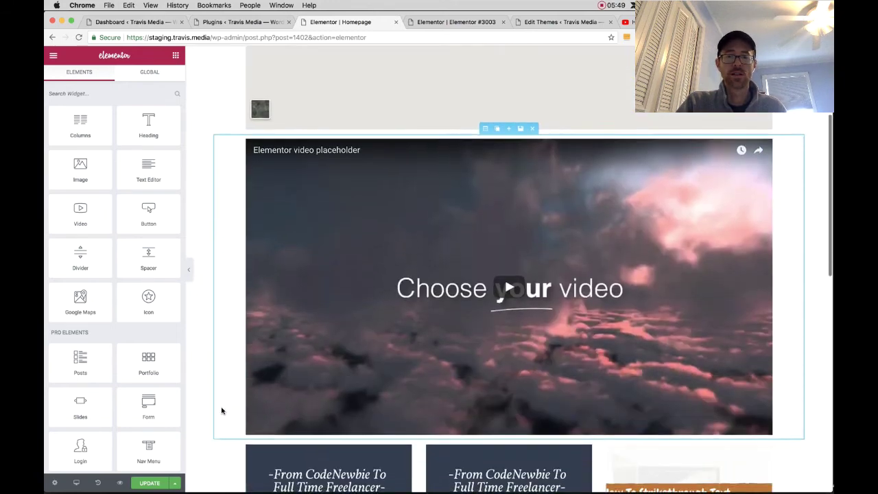
scroll(221, 410, down, 2)
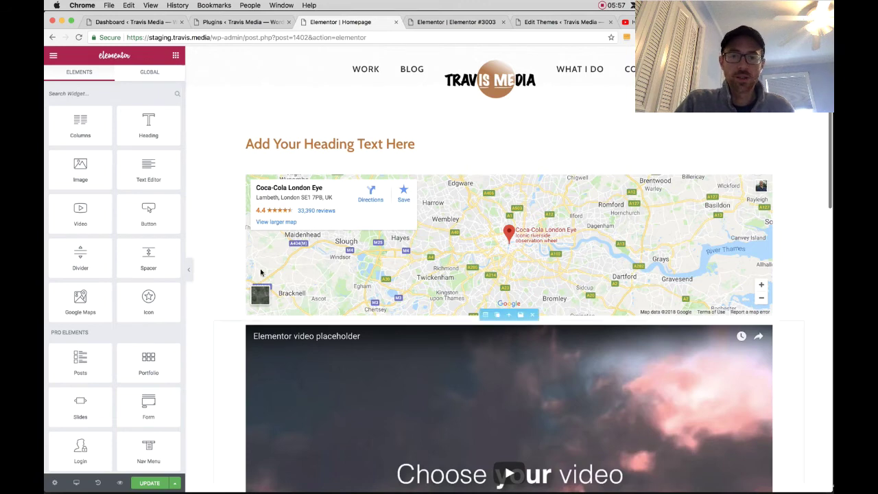
click(147, 484)
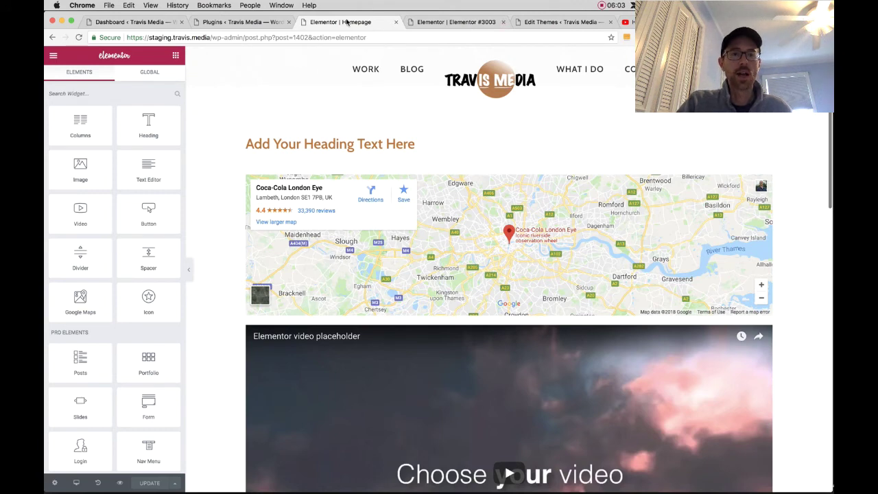
- Switch to the live homepage and scroll down to check the map, video and posts grid
click(247, 22)
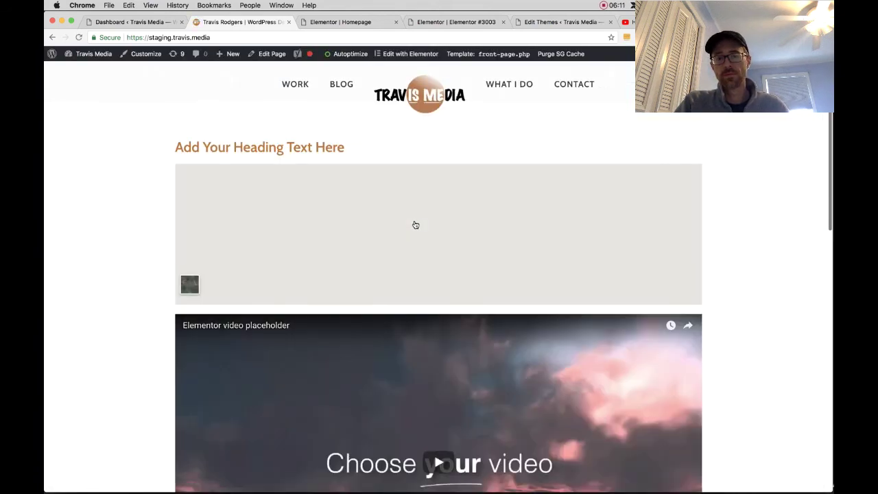
scroll(604, 399, down, 10)
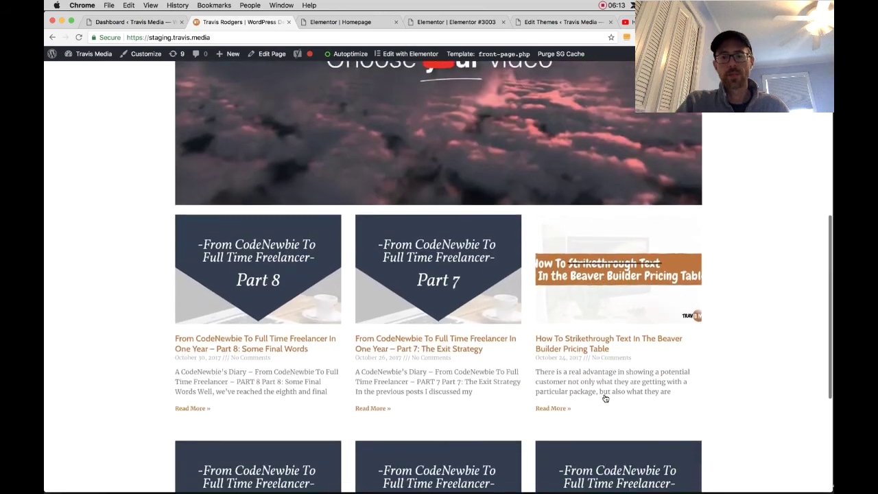